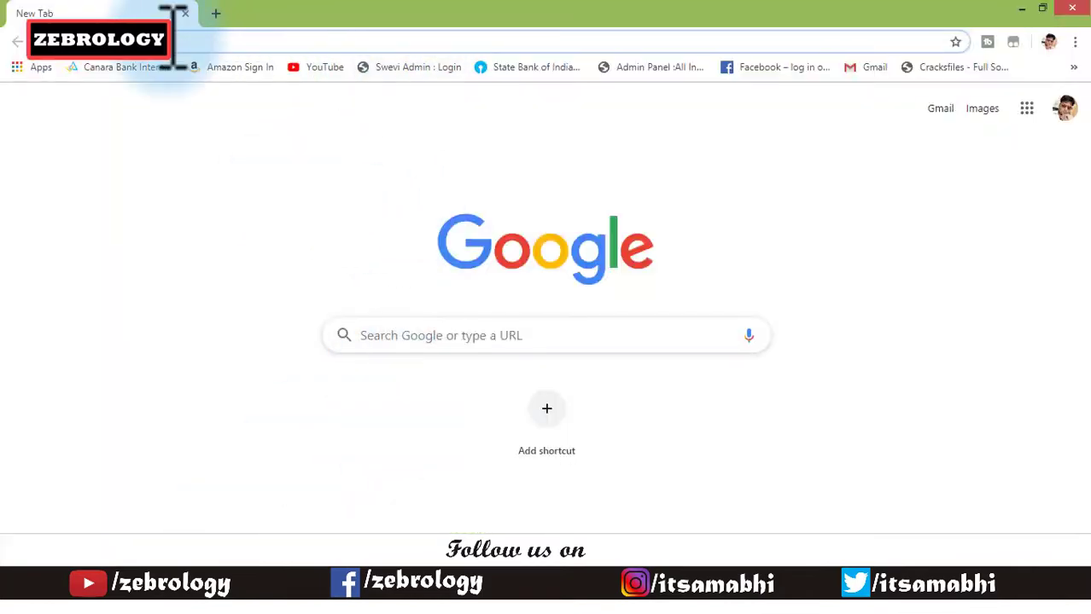
# Type hipdf into a new Chrome tab's address bar to bring up the hipdf.com suggestion
pyautogui.write('hipdf')
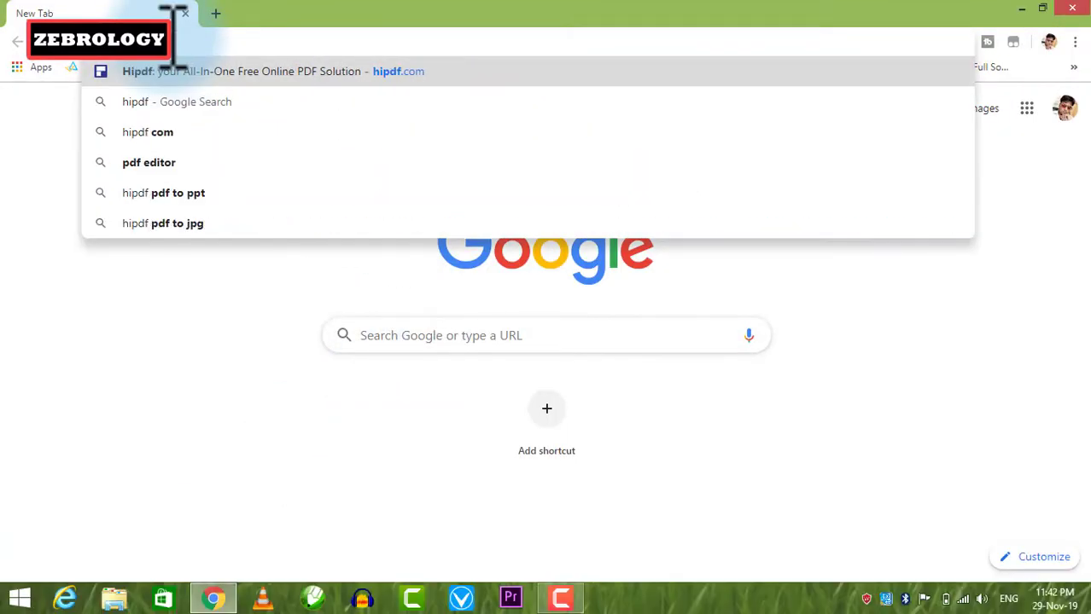
# Load hipdf.com and browse its All-In-One Online PDF Solution grid of tools
pyautogui.press('Return')
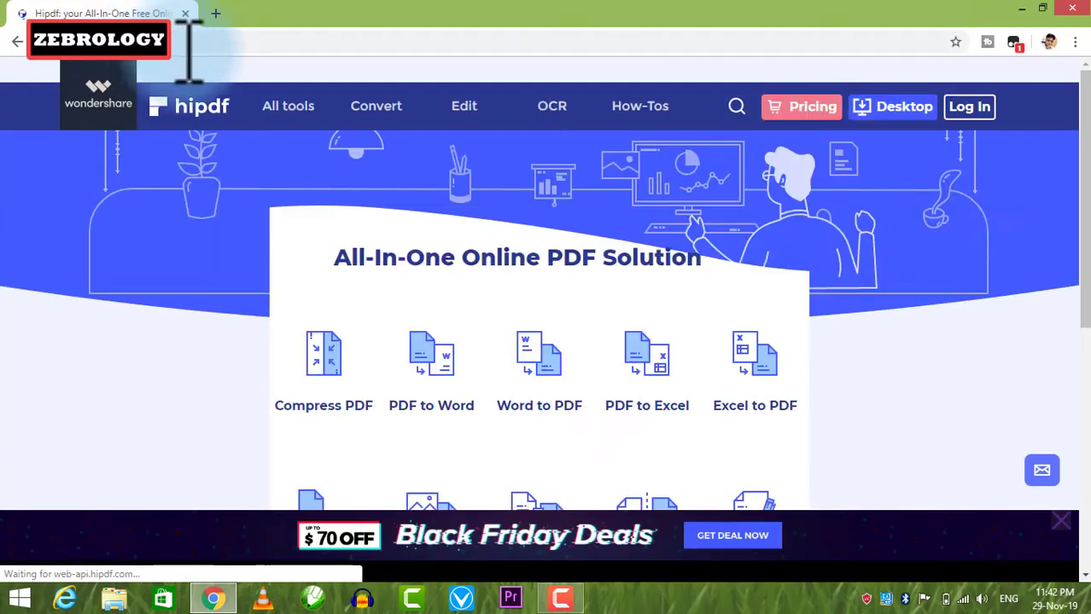
pyautogui.scroll(-1, 512, 308)
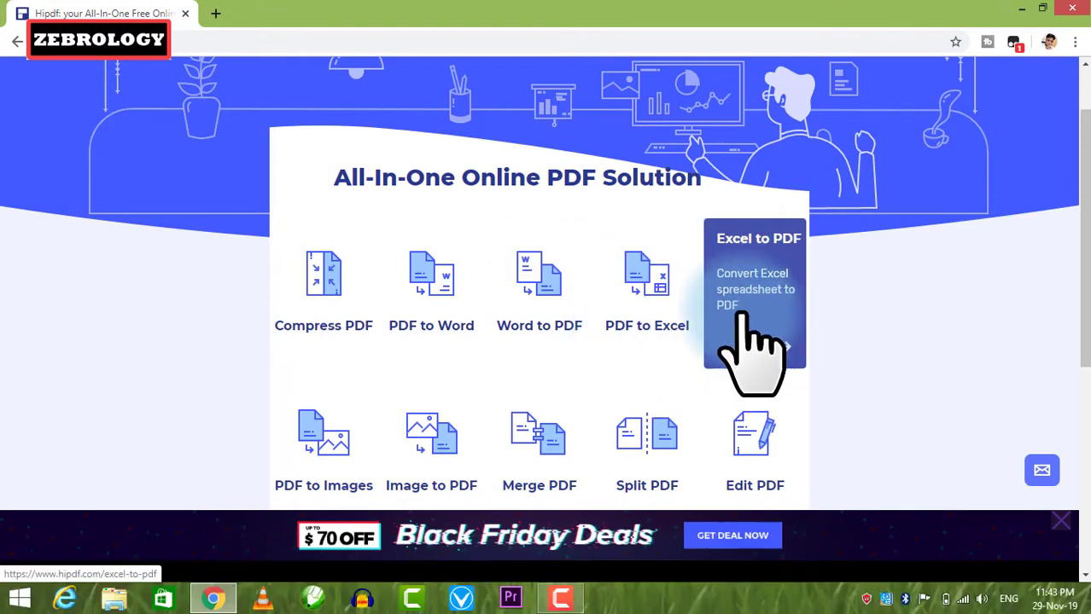
pyautogui.scroll(-2, 182, 346)
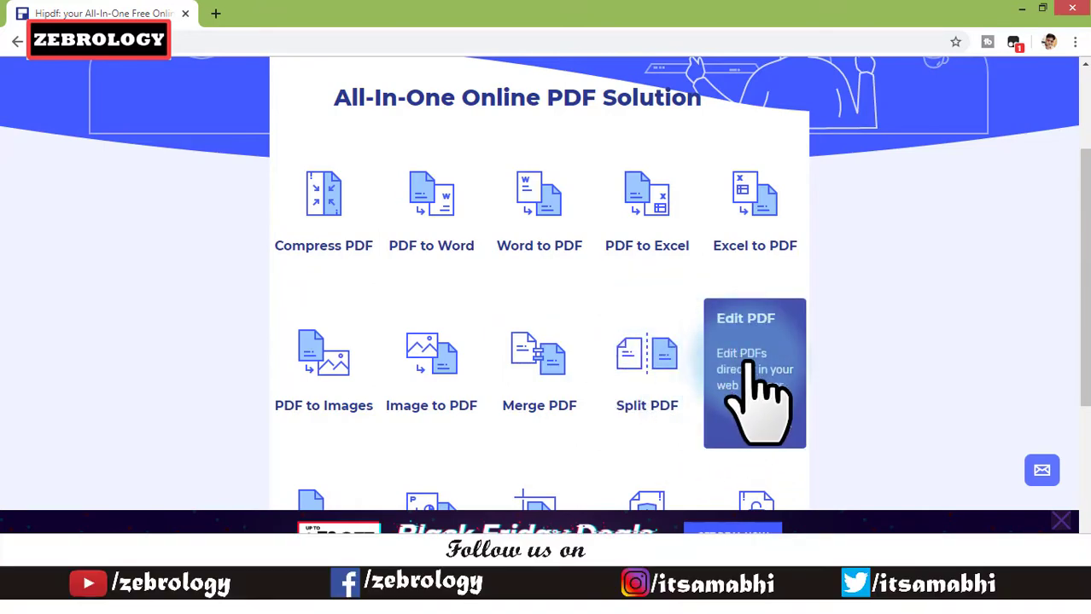
pyautogui.scroll(-2, 785, 401)
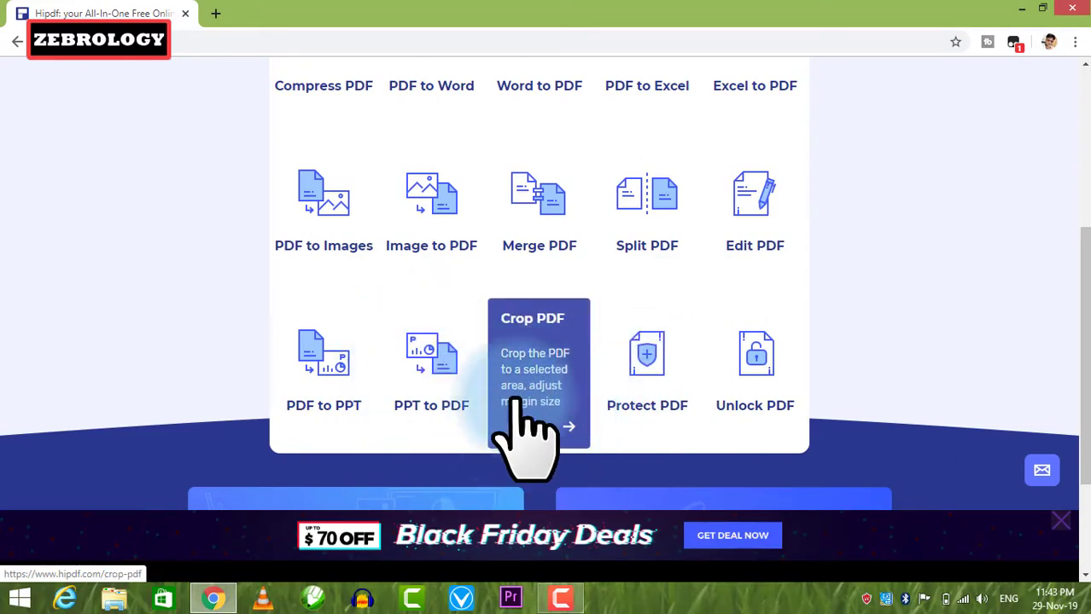
pyautogui.scroll(1, 648, 375)
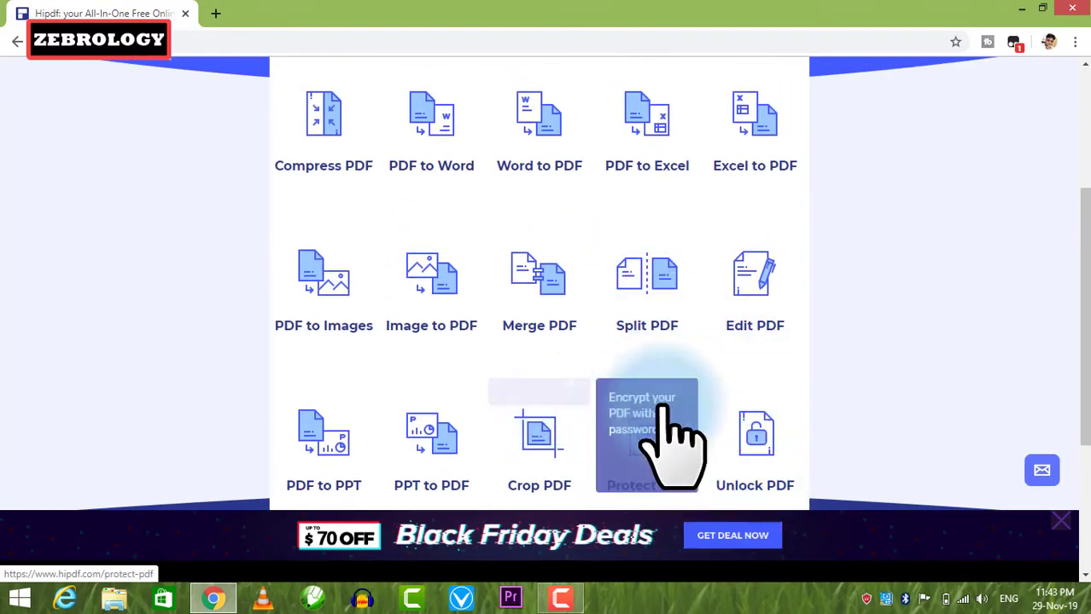
pyautogui.scroll(-2, 516, 389)
pyautogui.scroll(4, 448, 303)
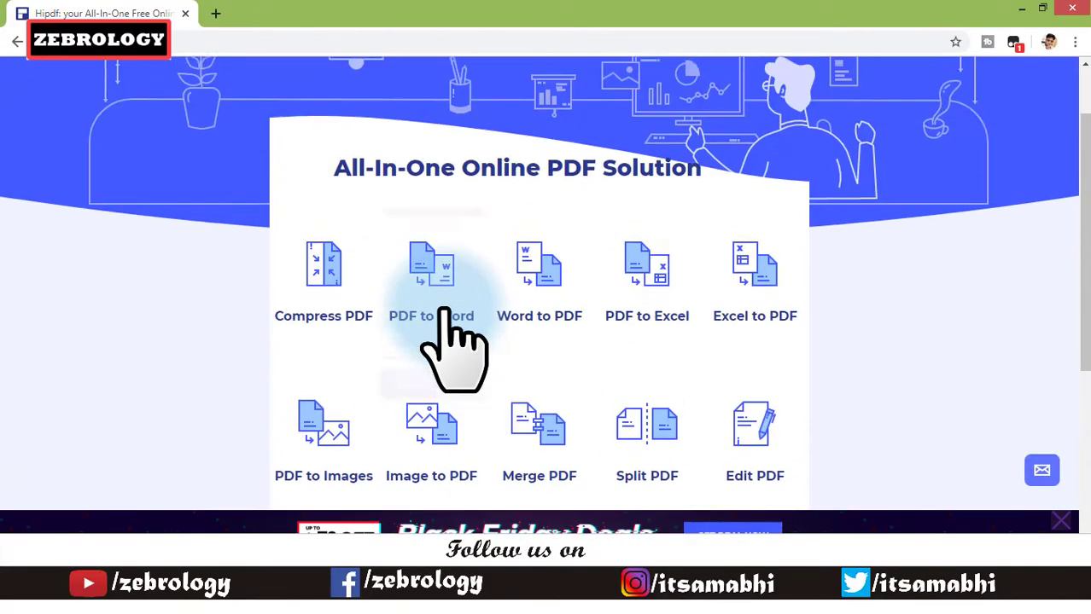
pyautogui.scroll(-2, 793, 350)
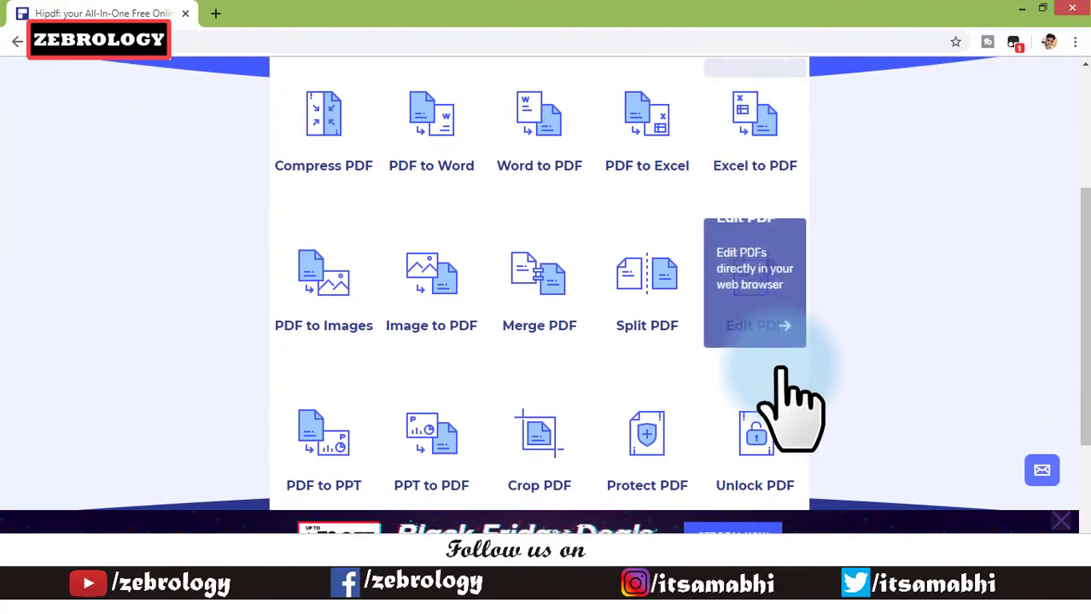
pyautogui.scroll(1, 197, 401)
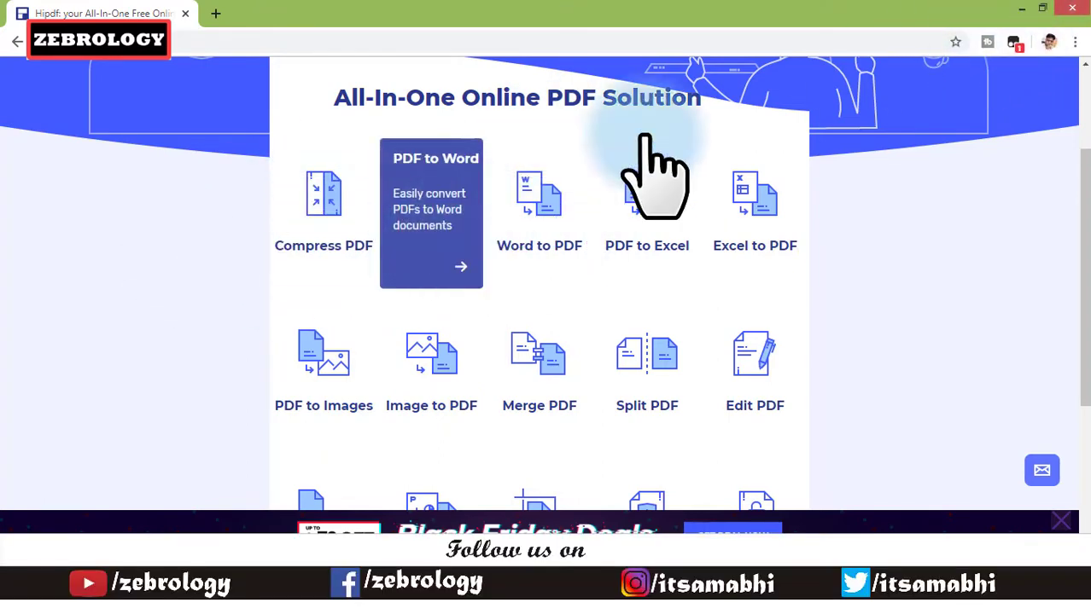
# Minimize Chrome and move the PDF icon closer to the other desktop icons
pyautogui.click(1018, 7)
pyautogui.click(341, 376)
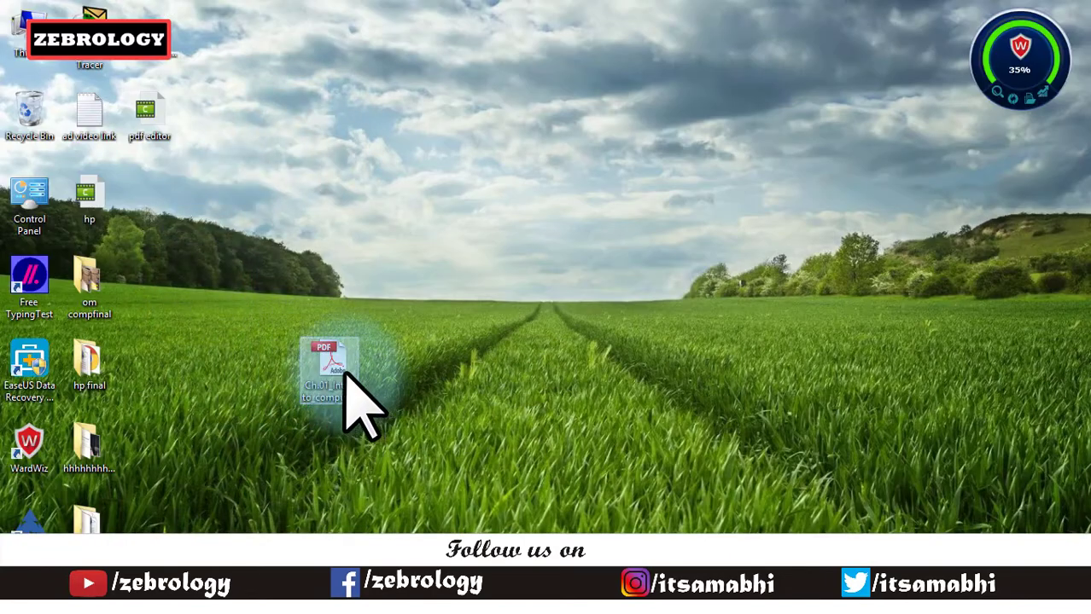
pyautogui.moveTo(342, 384); pyautogui.dragTo(235, 328)
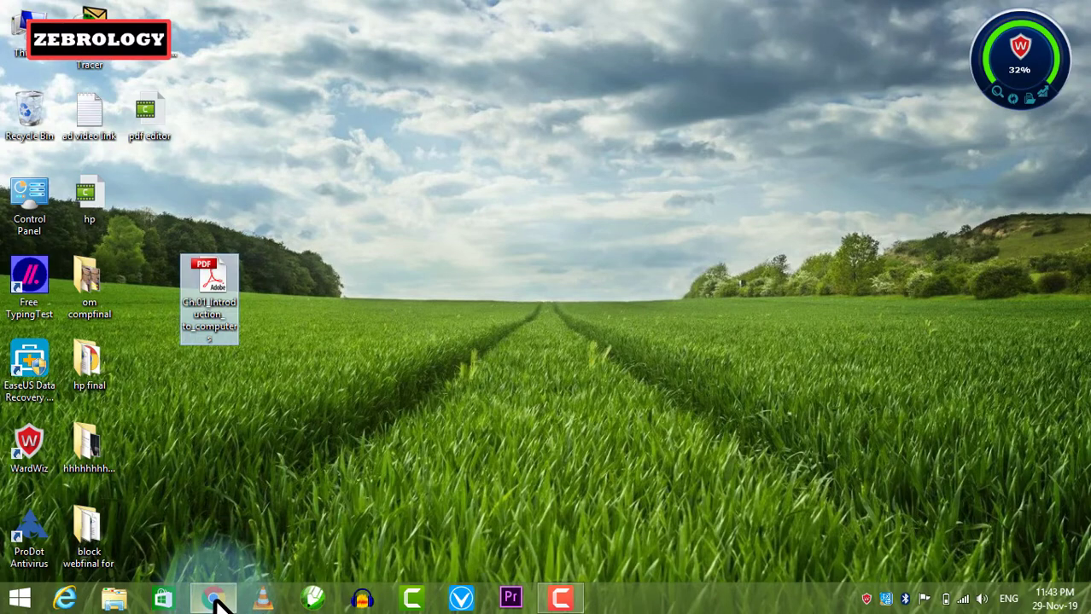
# Restore Chrome and open hipdf's PDF to Word converter
pyautogui.moveTo(217, 601)
pyautogui.click(214, 512)
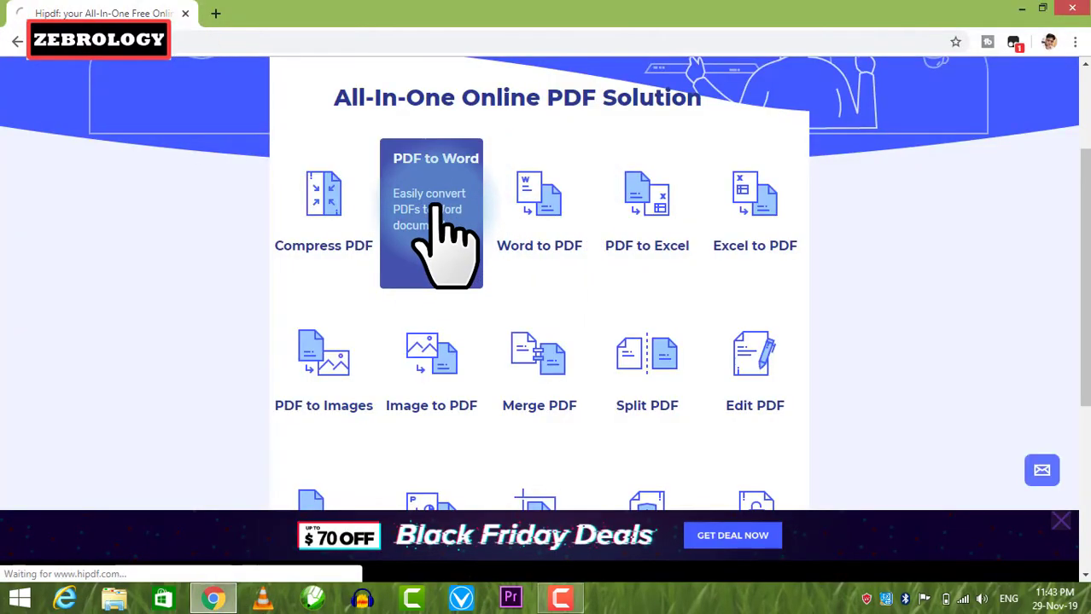
pyautogui.scroll(-2, 529, 290)
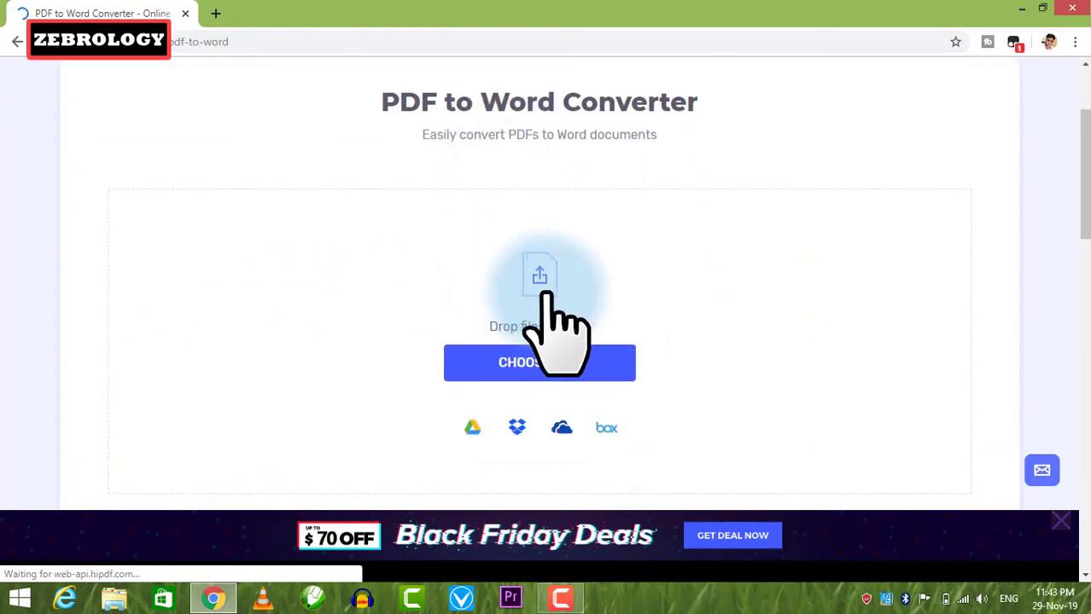
pyautogui.click(534, 366)
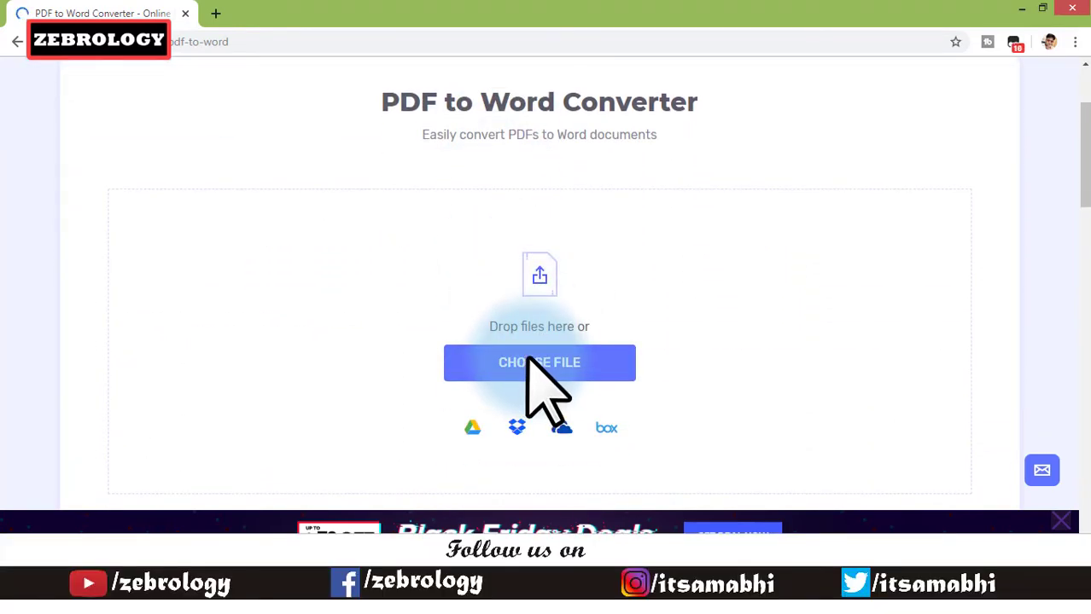
# Upload Ch.01_Introduction_ to_computers.pdf and dismiss the site's notification prompt
pyautogui.click(551, 361)
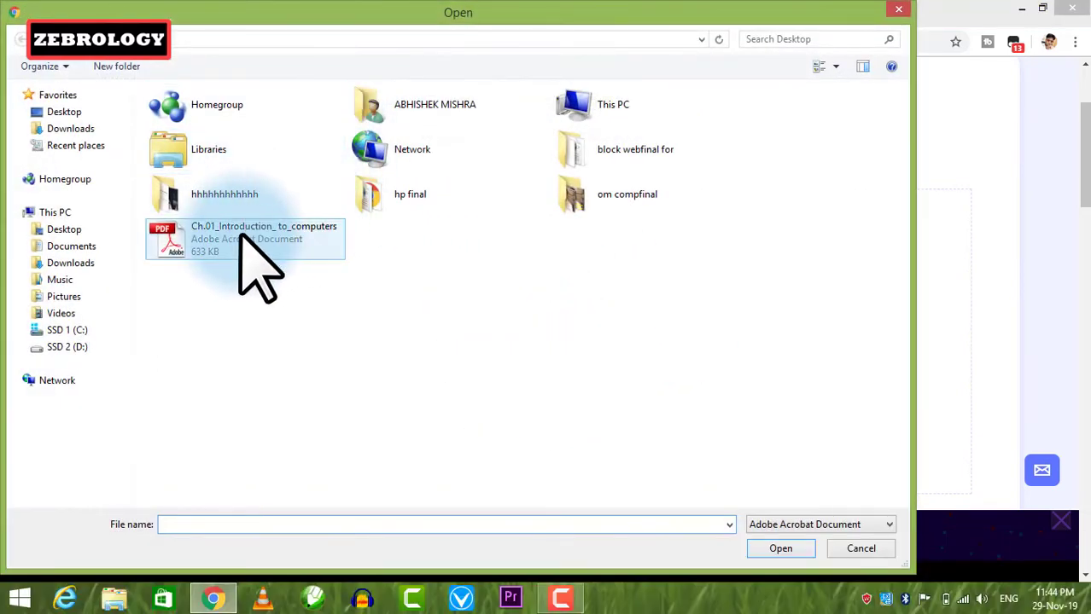
pyautogui.doubleClick(239, 239)
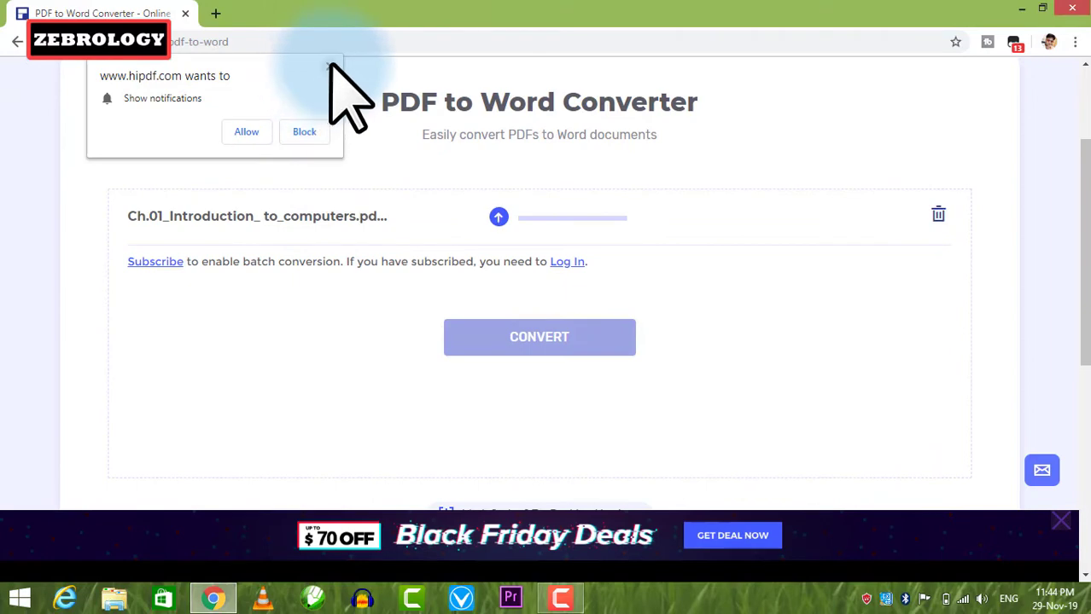
pyautogui.click(332, 66)
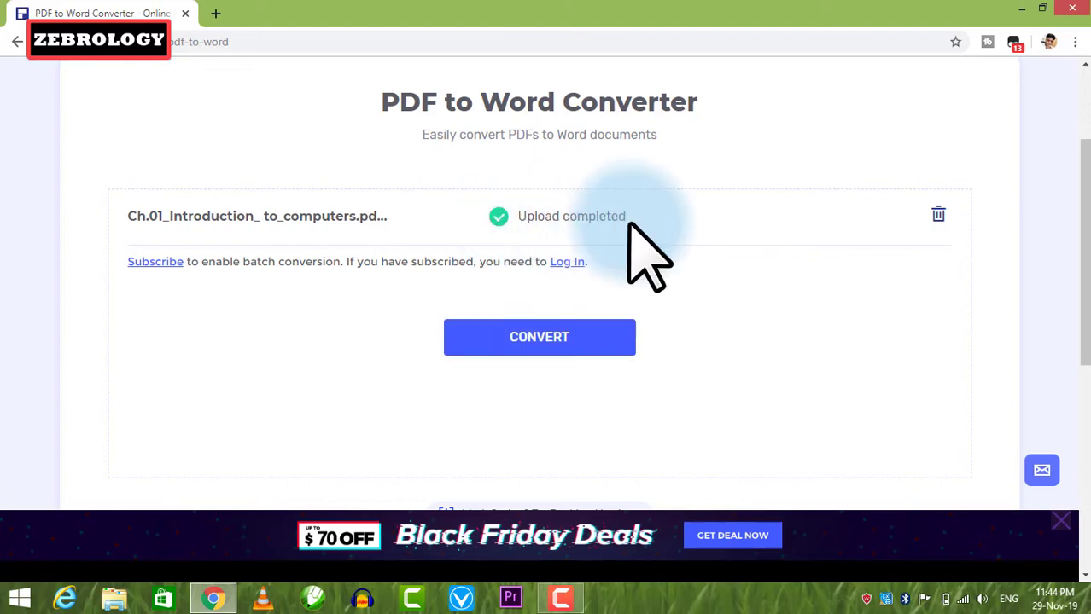
# Convert the uploaded PDF to Word and download the resulting document
pyautogui.scroll(-1, 536, 254)
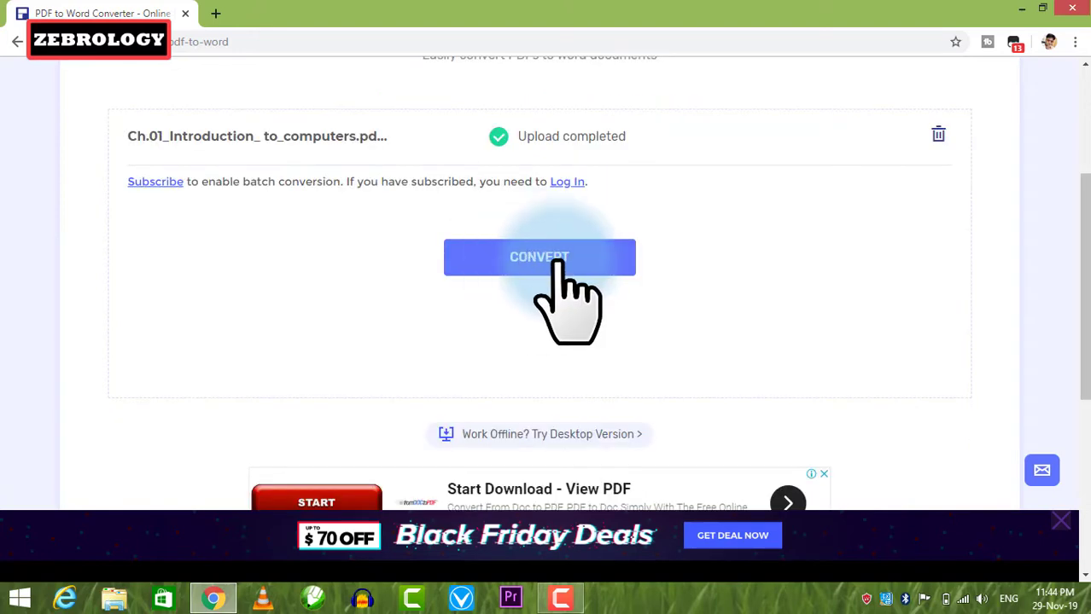
pyautogui.click(550, 258)
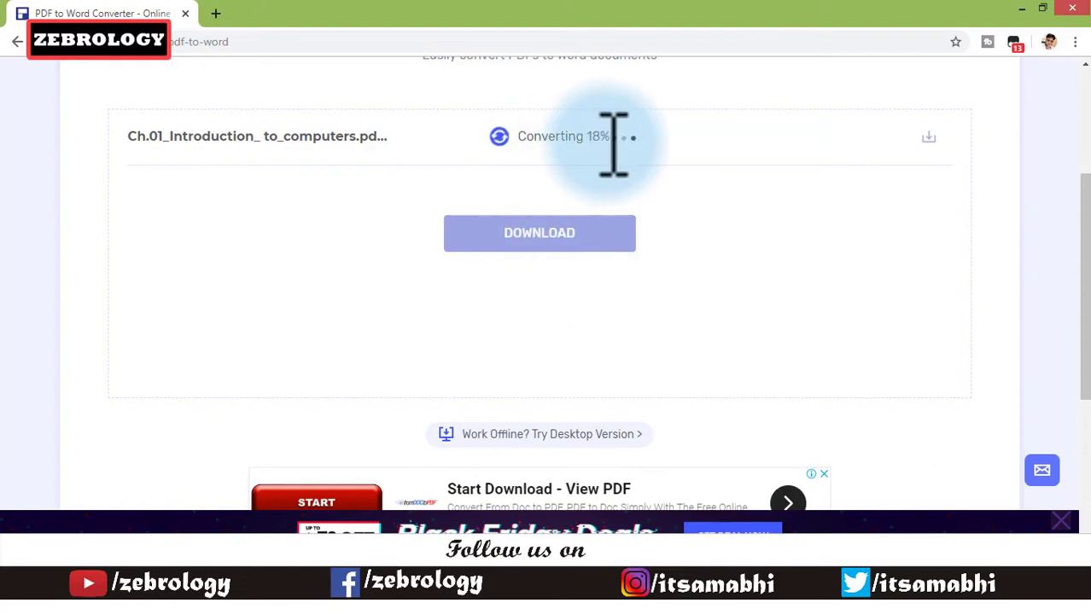
pyautogui.scroll(1, 584, 171)
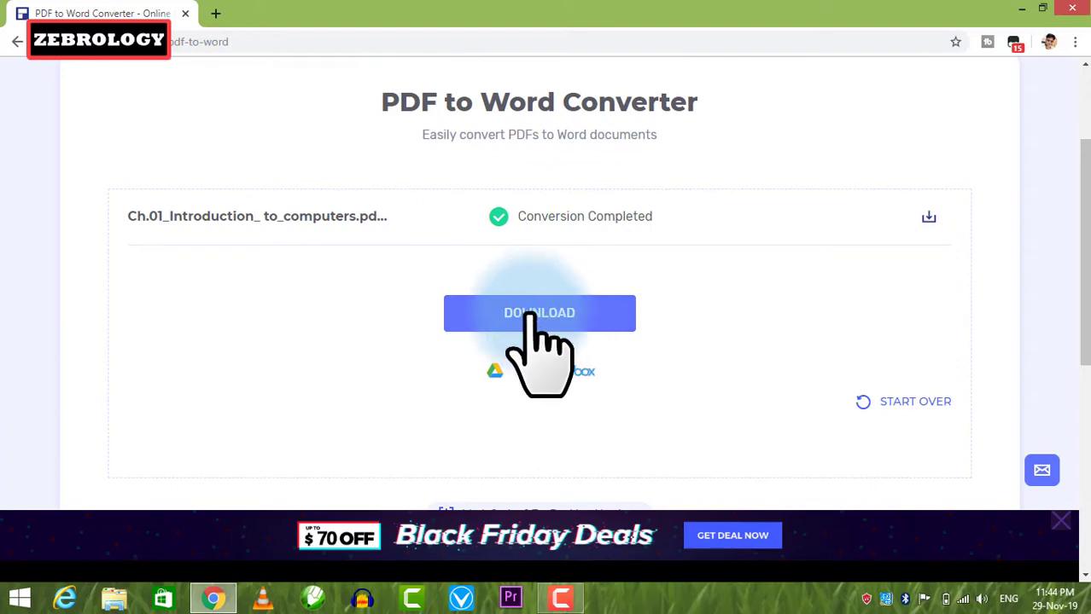
pyautogui.moveTo(493, 373)
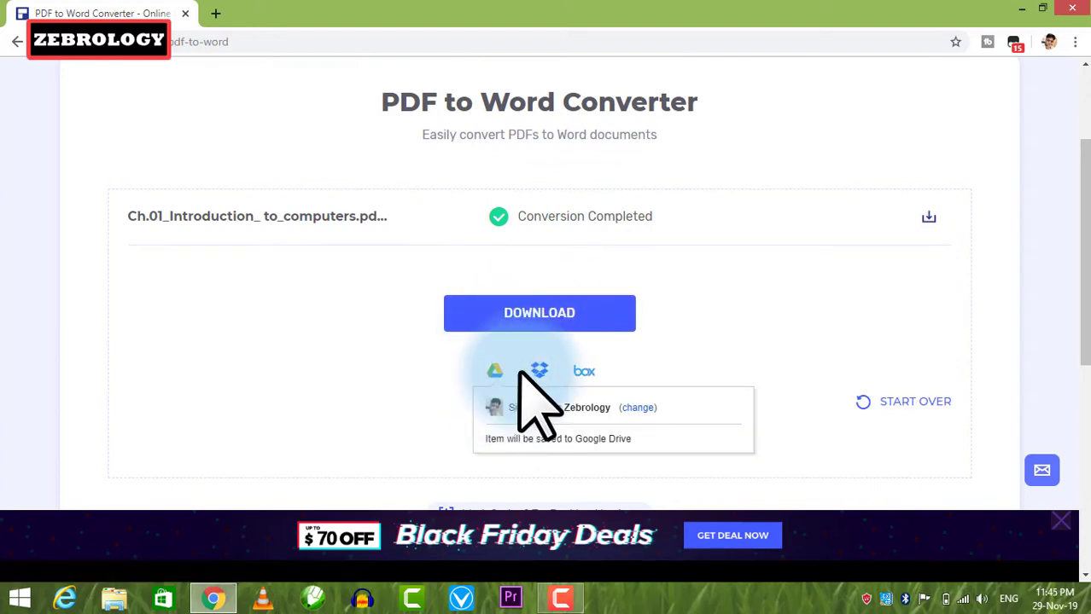
pyautogui.click(529, 314)
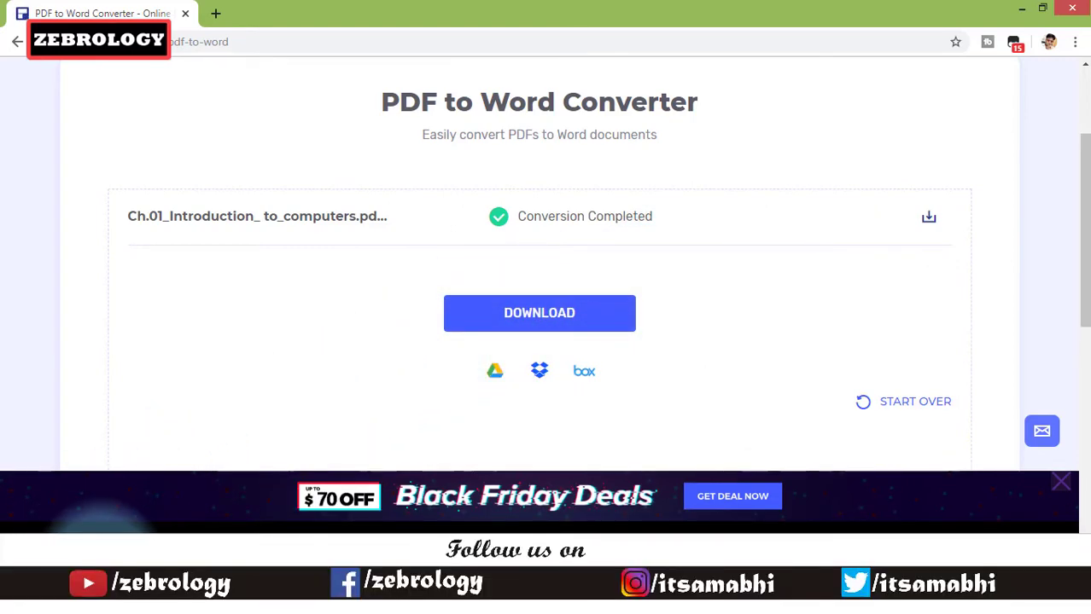
# Open the downloaded Ch.01_Introduction_ to_computers.docx in Word from Chrome's download shelf
pyautogui.click(1014, 8)
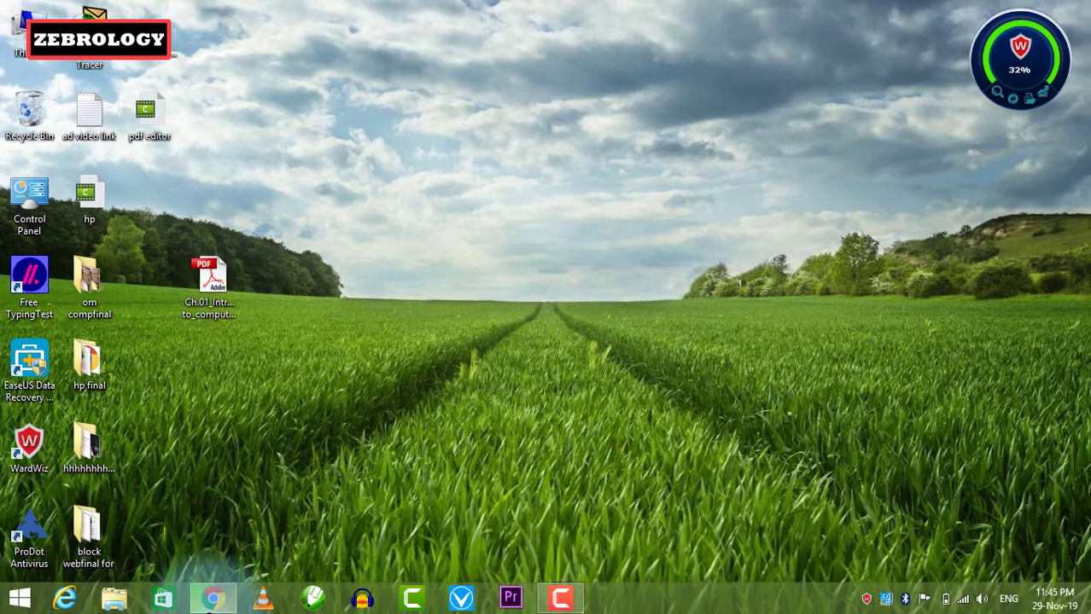
pyautogui.click(212, 600)
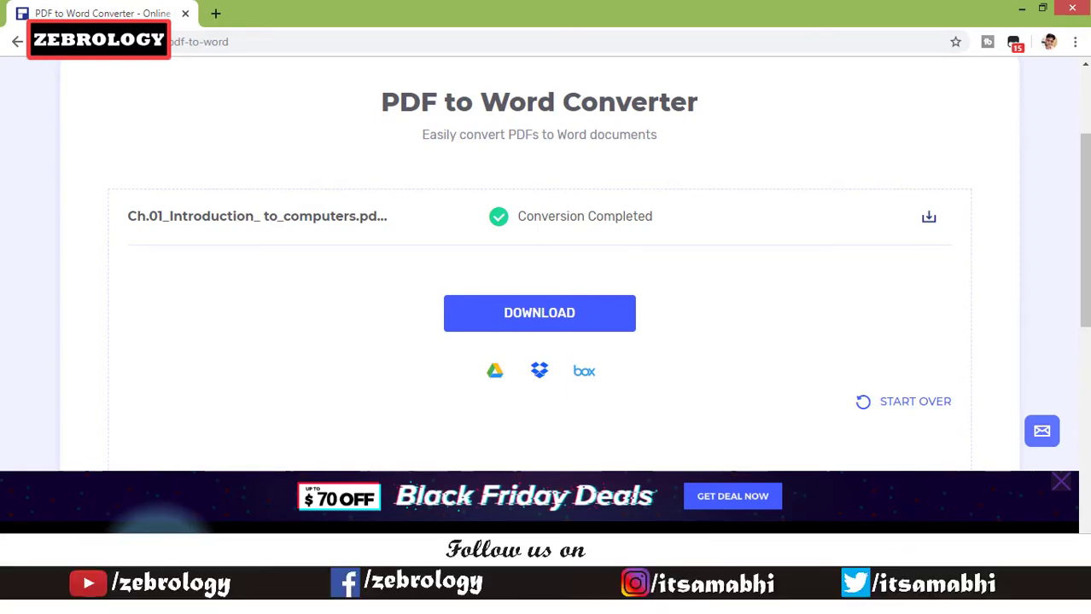
pyautogui.rightClick(175, 461)
pyautogui.click(190, 474)
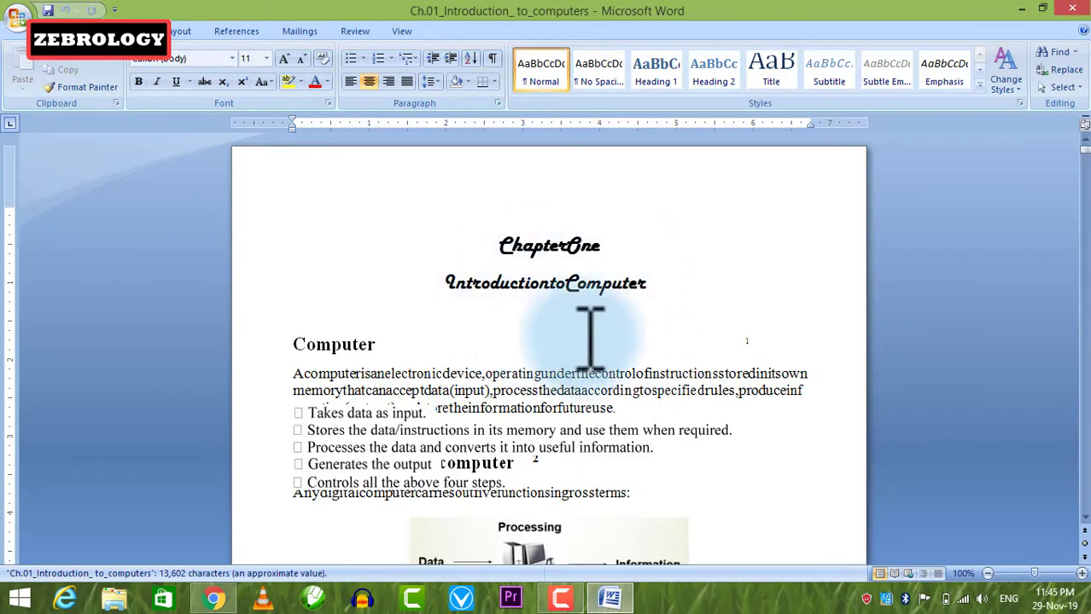
# Scroll through the 19-page Word document to its footnotes and back to the top
pyautogui.scroll(-3, 546, 341)
pyautogui.scroll(-3, 555, 333)
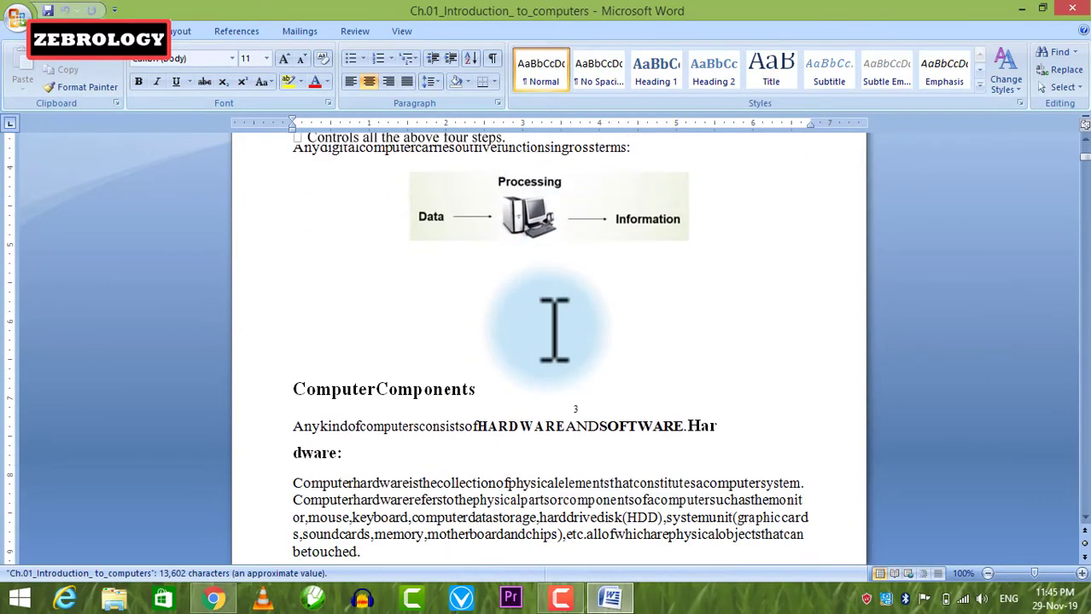
pyautogui.scroll(-3, 495, 307)
pyautogui.scroll(-5, 487, 309)
pyautogui.scroll(-2, 482, 342)
pyautogui.scroll(-3, 478, 317)
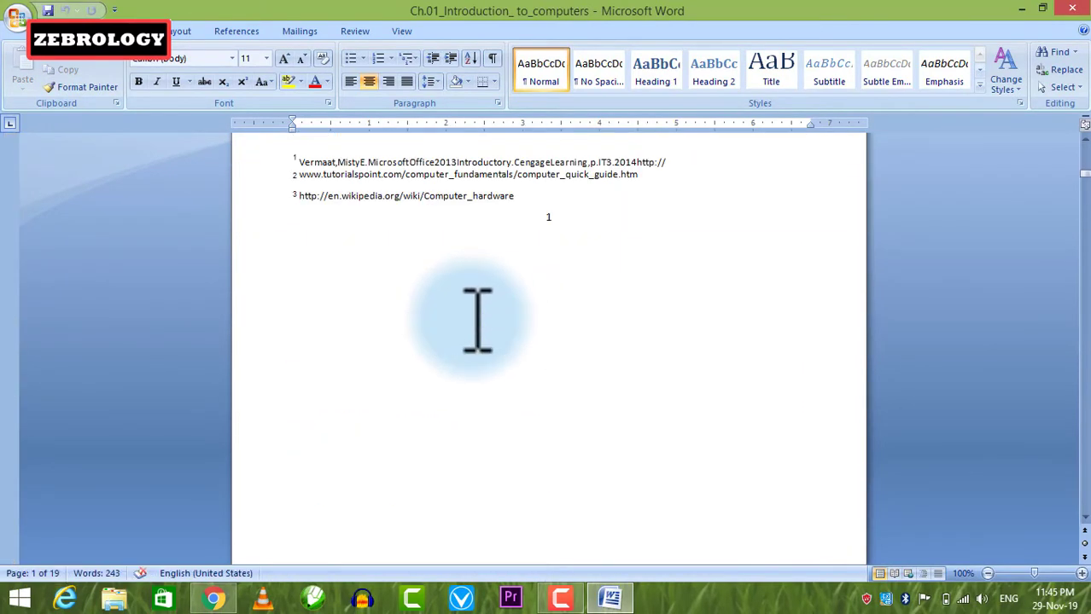
pyautogui.scroll(-3, 478, 333)
pyautogui.scroll(3, 478, 331)
pyautogui.scroll(3, 478, 331)
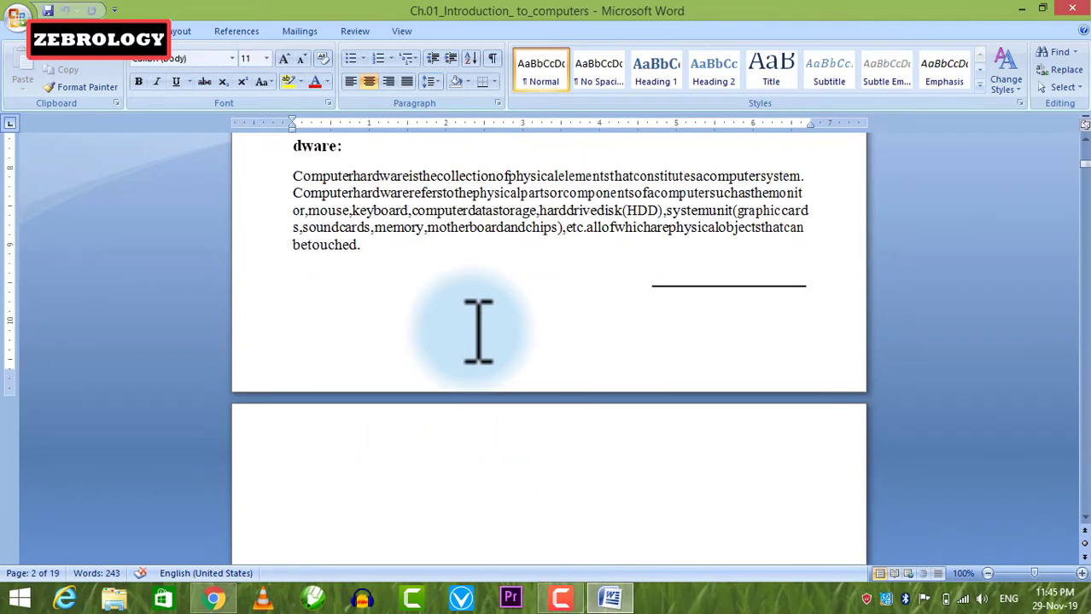
pyautogui.scroll(3, 478, 331)
pyautogui.scroll(3, 478, 331)
pyautogui.scroll(3, 478, 331)
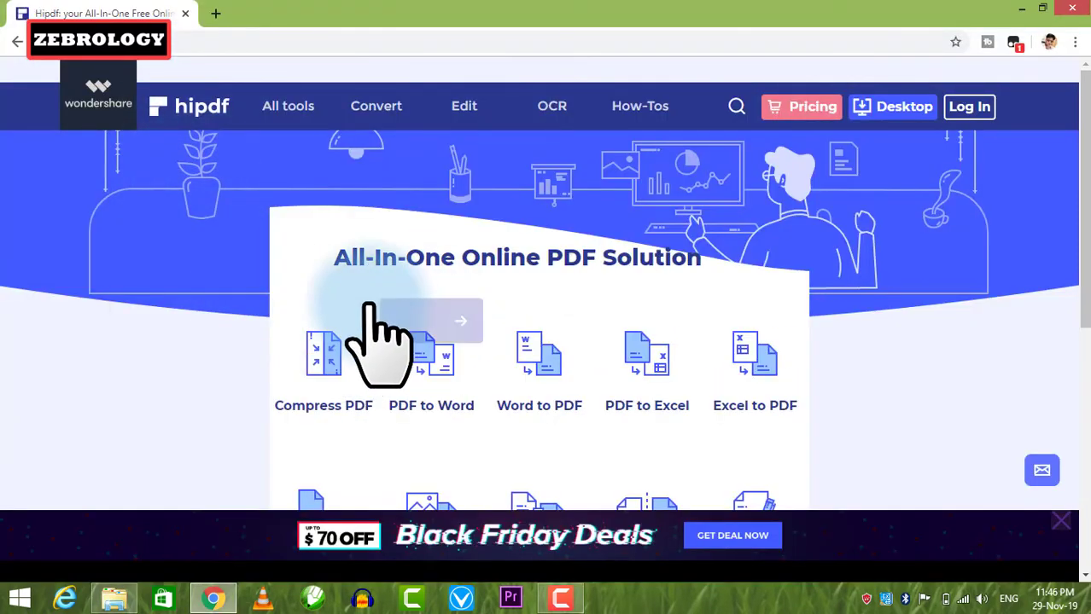
# Check the desktop, then bring the Word to PDF converter's upload area into view
pyautogui.scroll(-1, 392, 307)
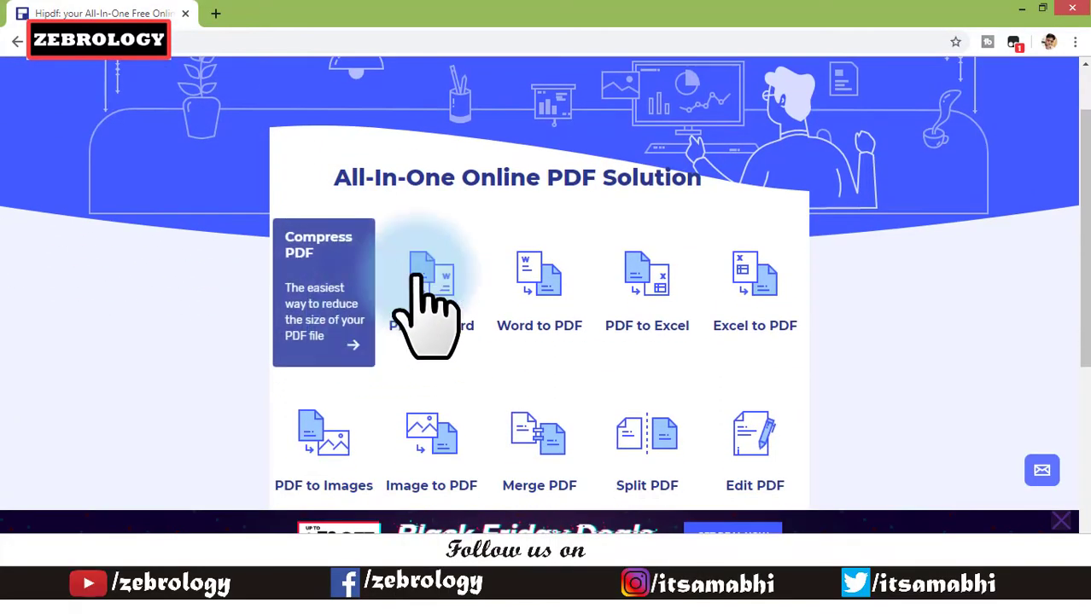
pyautogui.click(1023, 9)
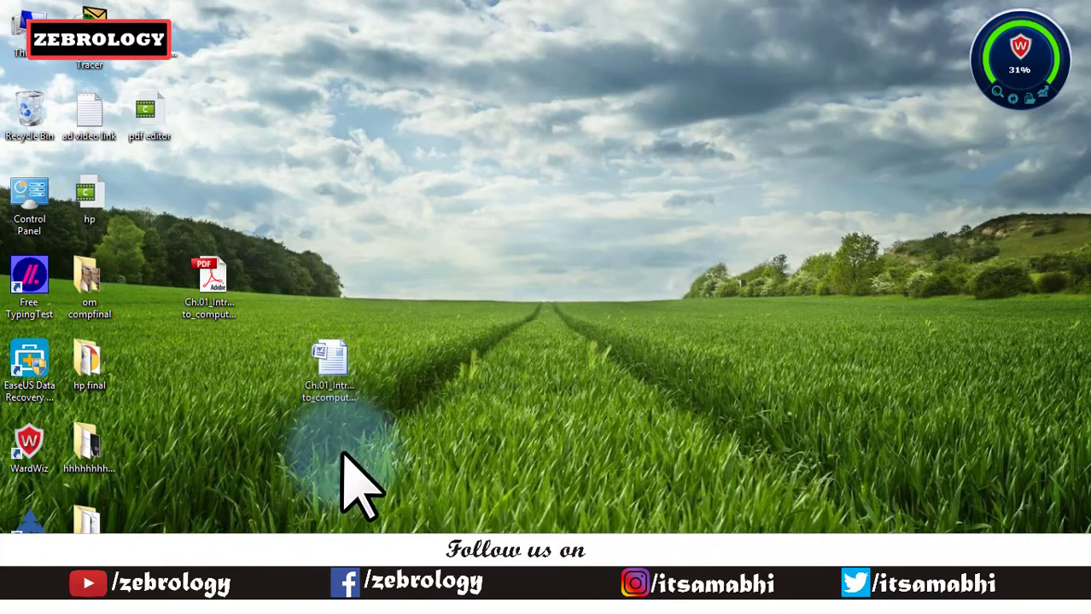
pyautogui.click(213, 597)
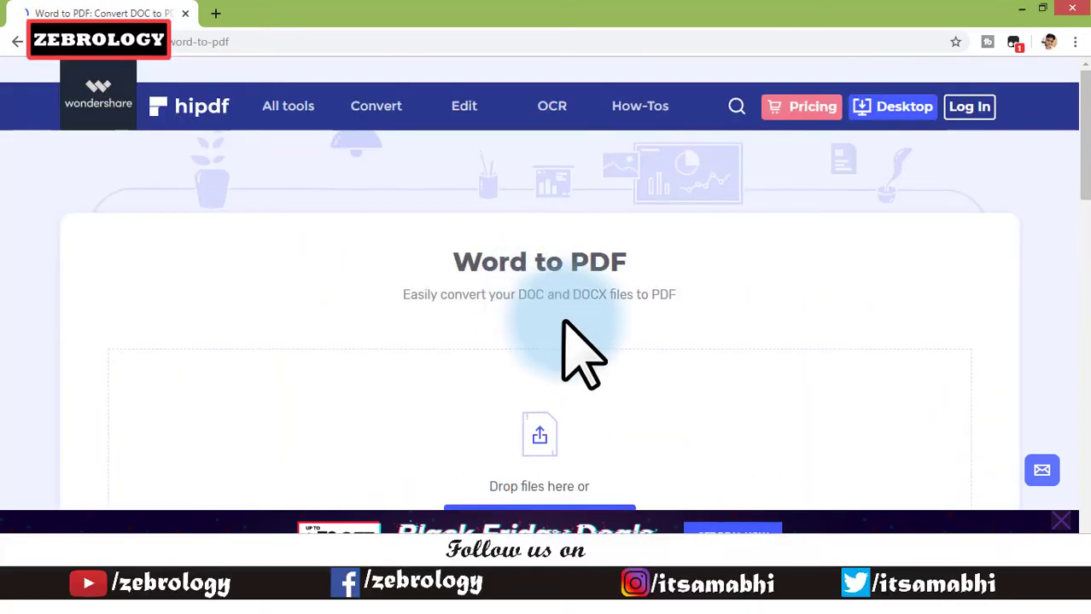
pyautogui.scroll(-1, 567, 346)
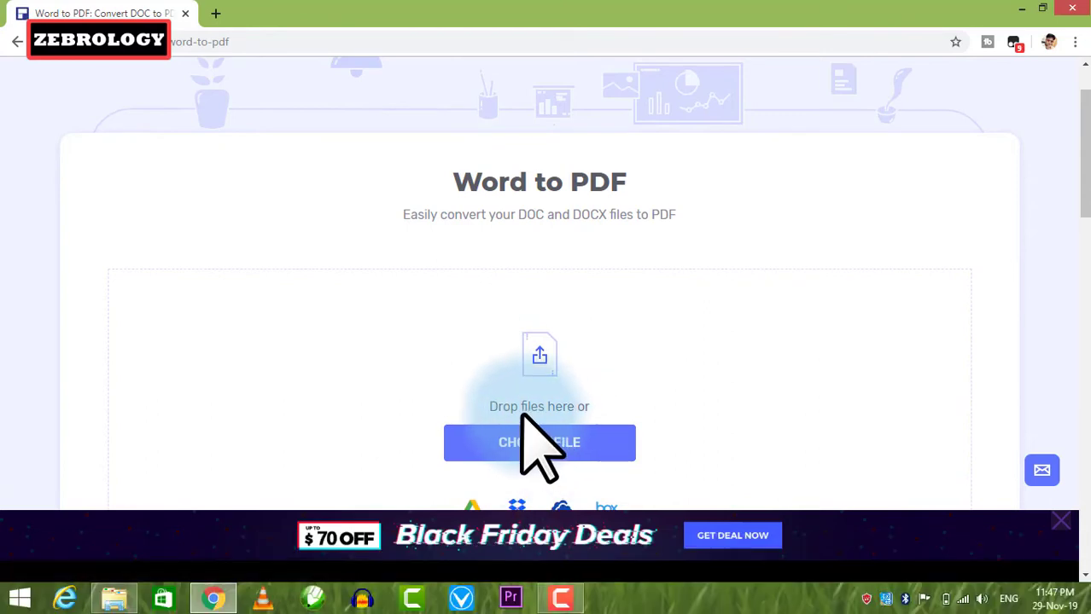
# Upload the Ch.01_Introduction_ to_computers Word document and convert it to PDF
pyautogui.click(521, 418)
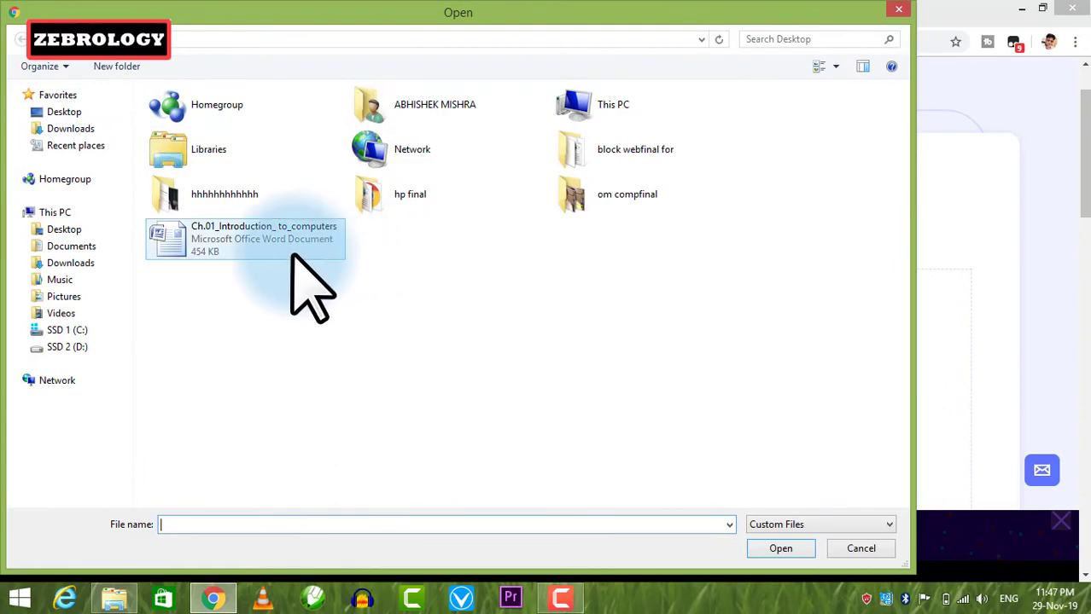
pyautogui.doubleClick(291, 255)
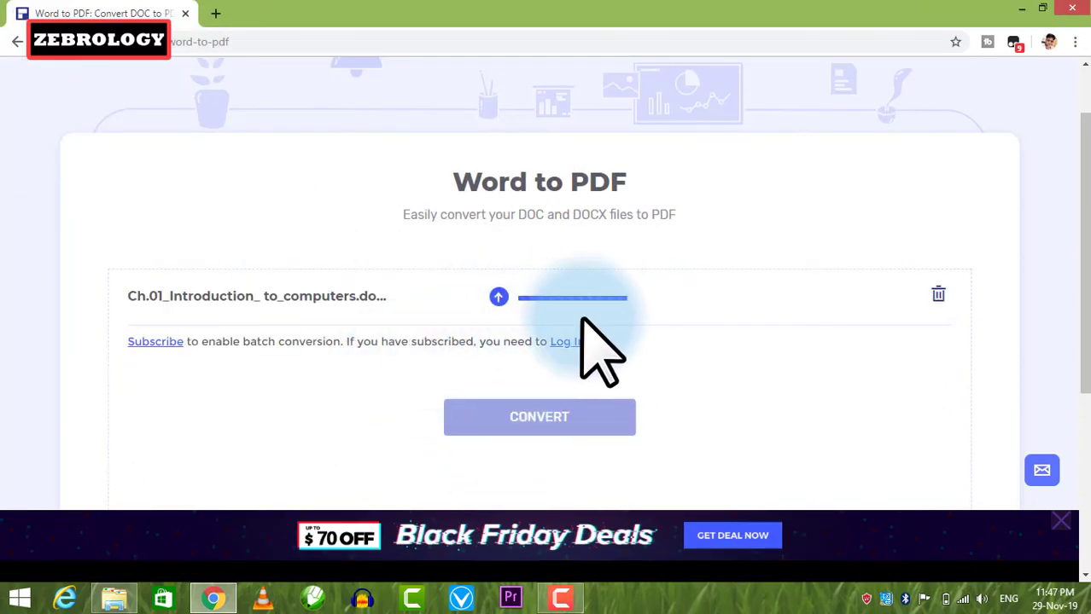
pyautogui.scroll(-2, 609, 320)
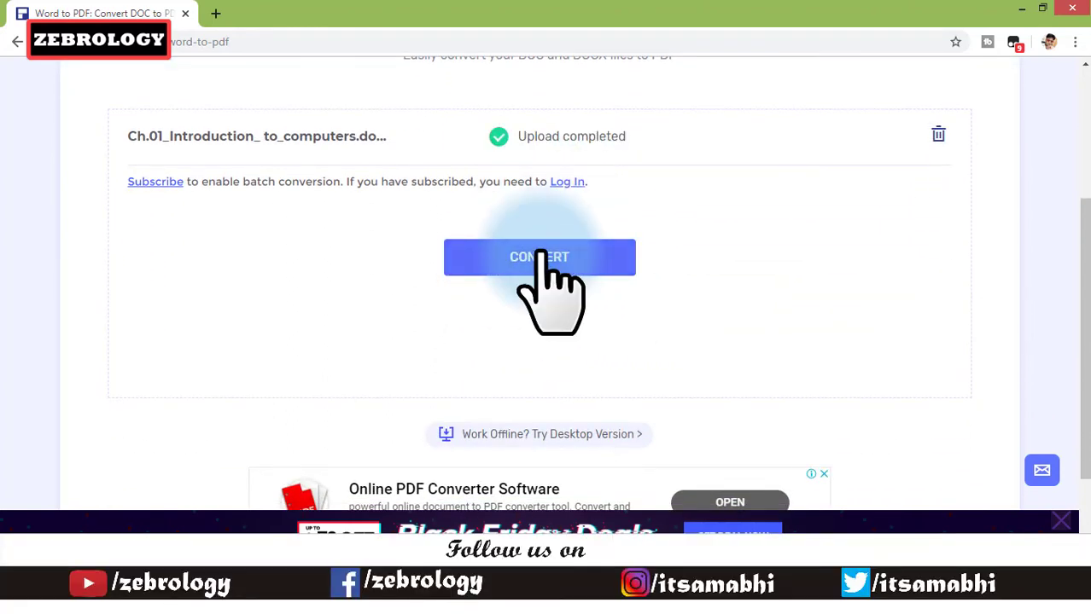
pyautogui.click(539, 256)
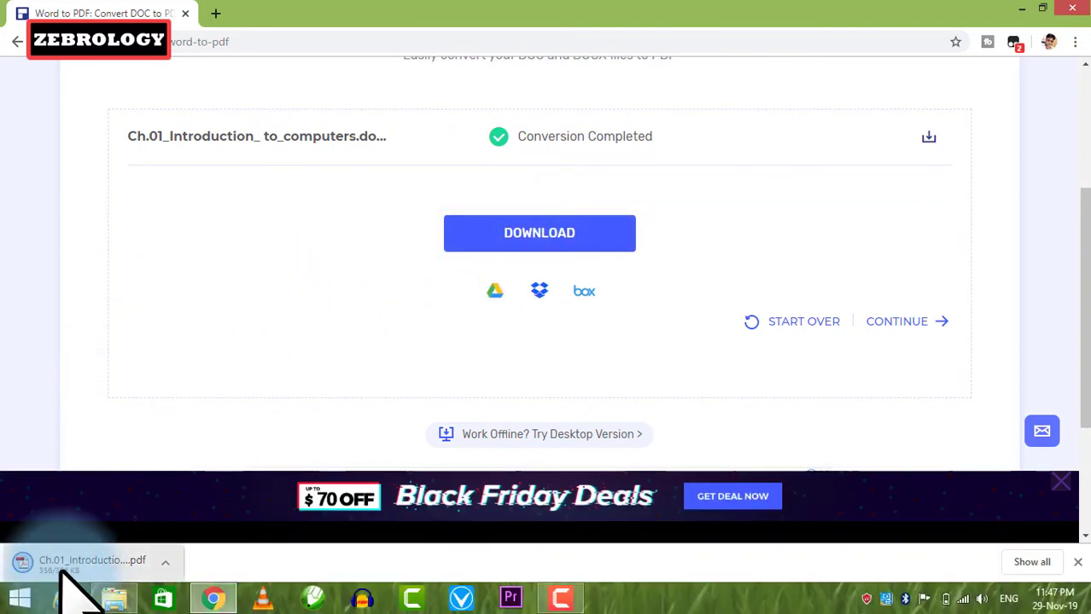
# Open the downloaded PDF in Chrome and scroll through its 10 pages
pyautogui.click(165, 564)
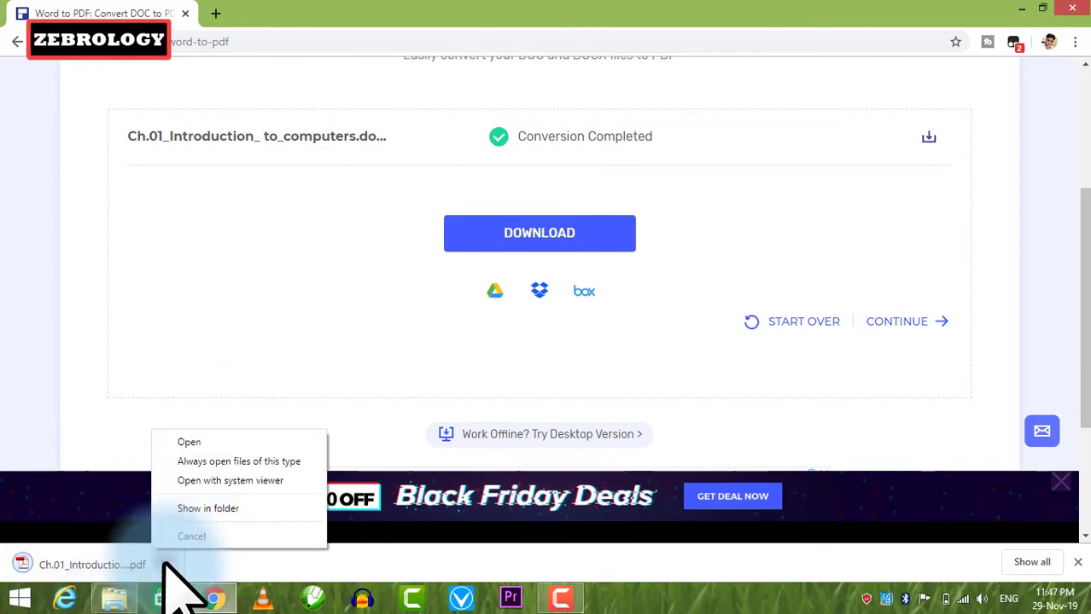
pyautogui.click(190, 444)
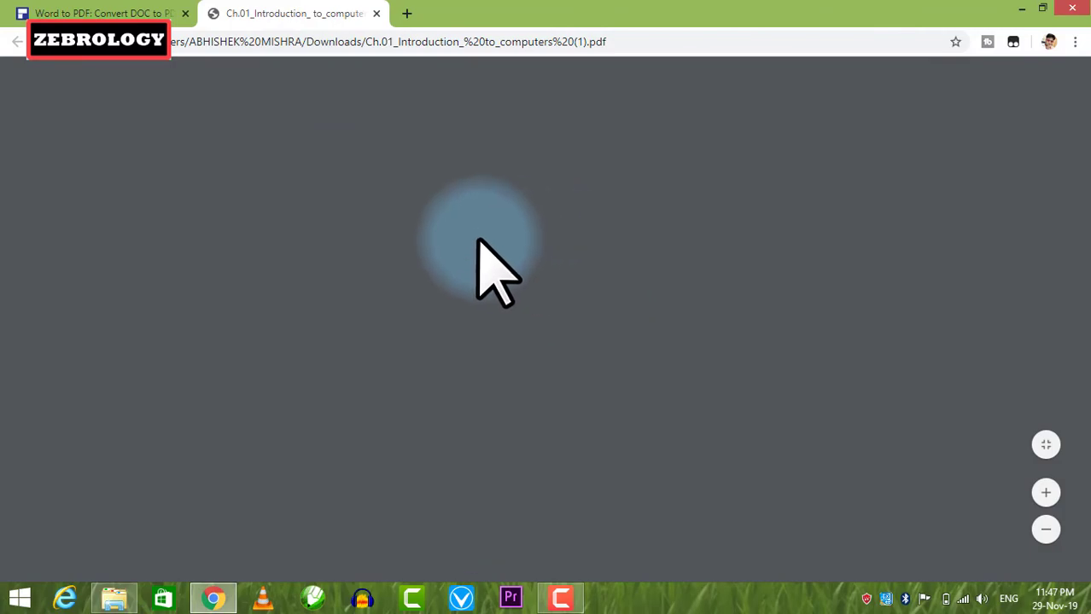
pyautogui.scroll(-2, 523, 403)
pyautogui.scroll(-4, 555, 353)
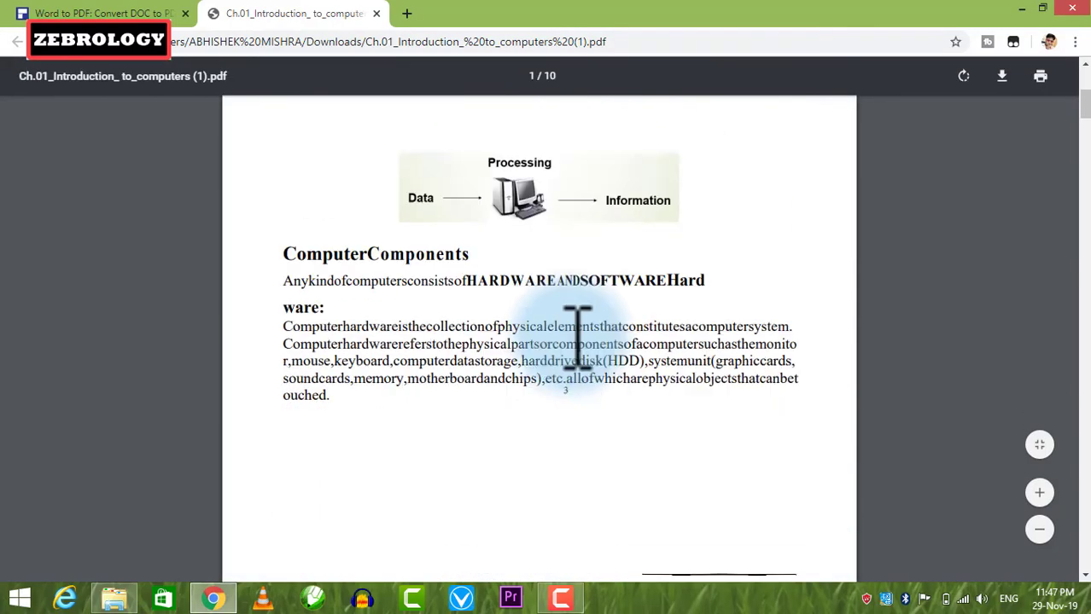
pyautogui.scroll(-4, 574, 311)
pyautogui.scroll(-3, 577, 341)
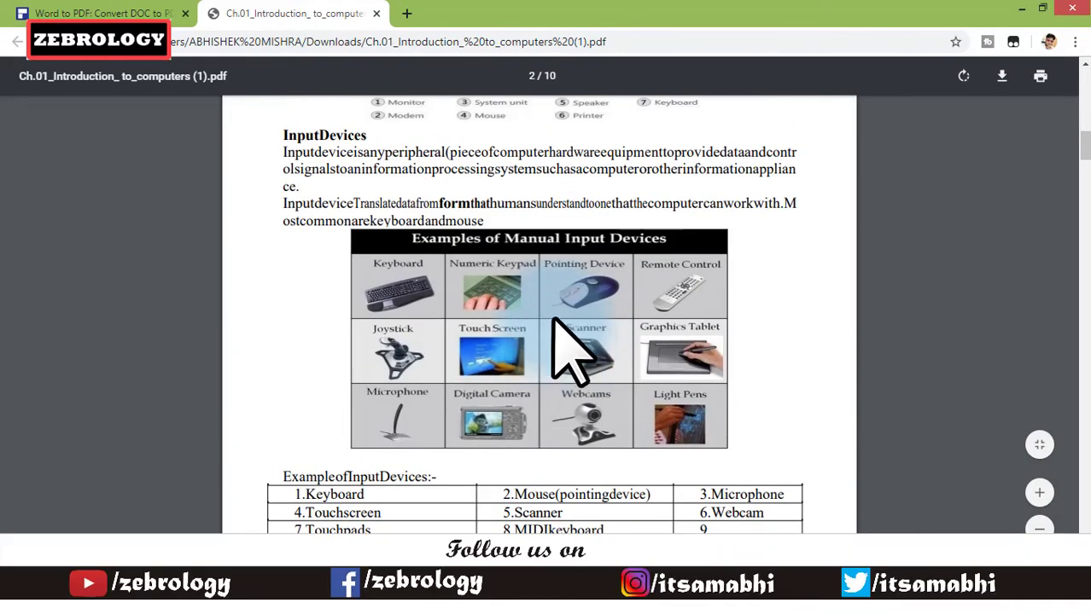
pyautogui.scroll(3, 580, 358)
# Close the PDF tab and minimize Chrome to show the desktop
pyautogui.click(376, 14)
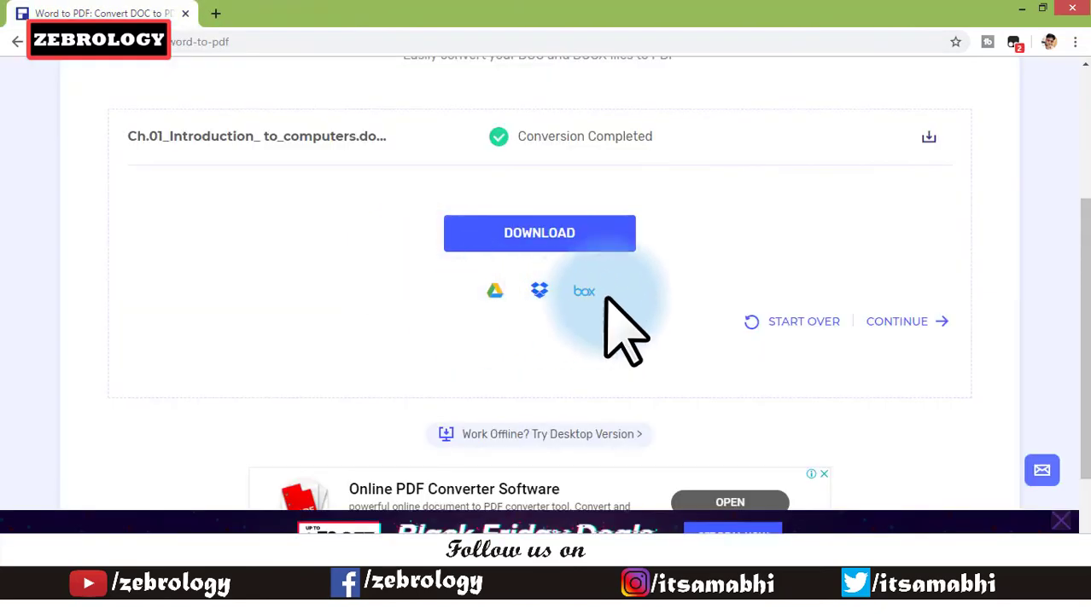
pyautogui.scroll(2, 378, 254)
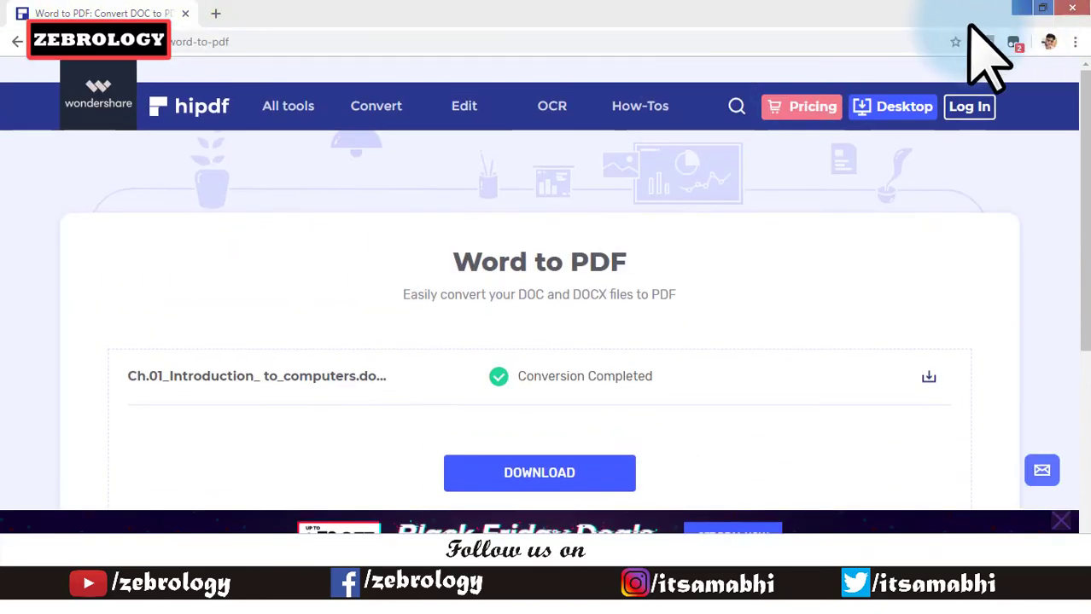
pyautogui.click(1022, 8)
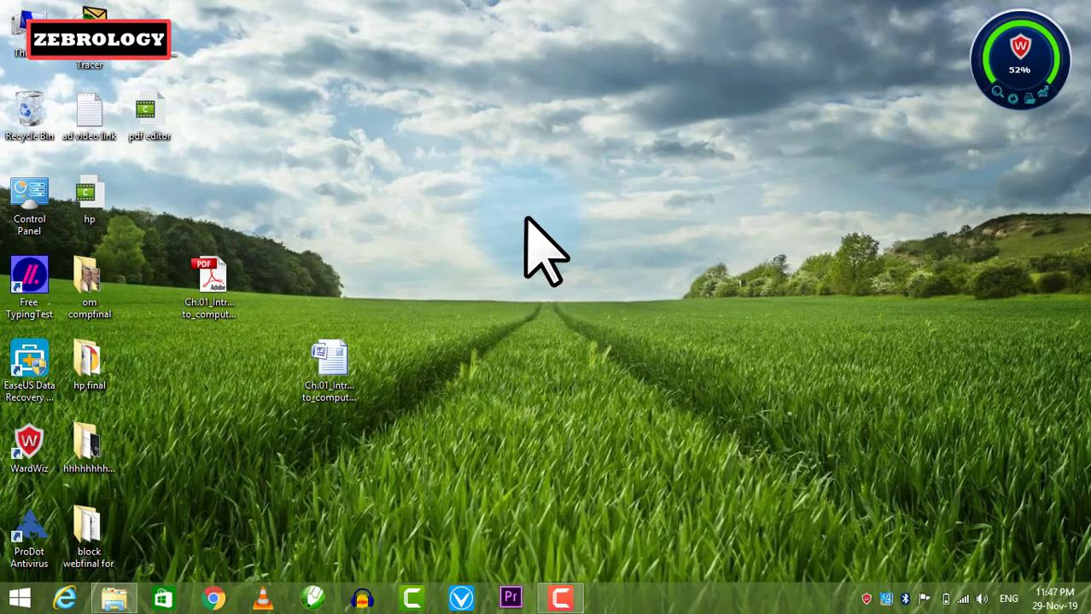